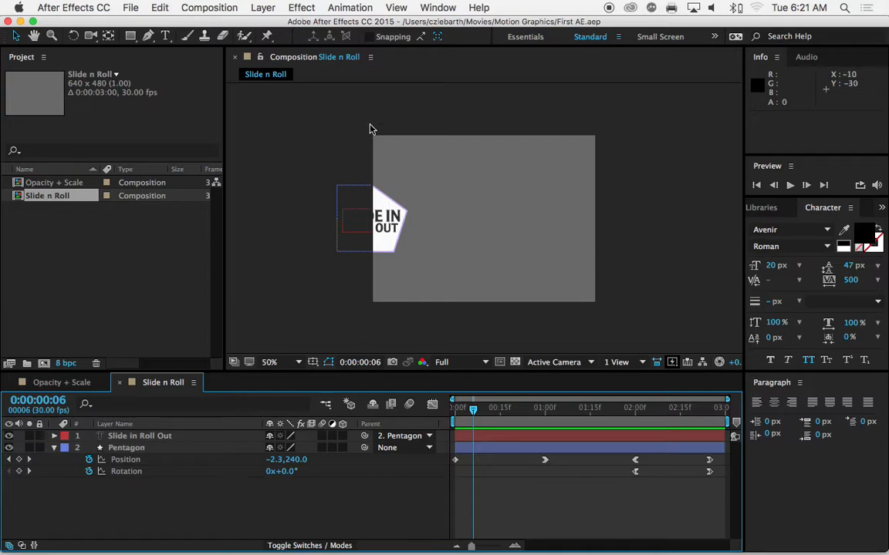
# Play back the Slide n Roll composition at a magnification that fits the viewer, and stop the preview.
pyautogui.click(788, 184)
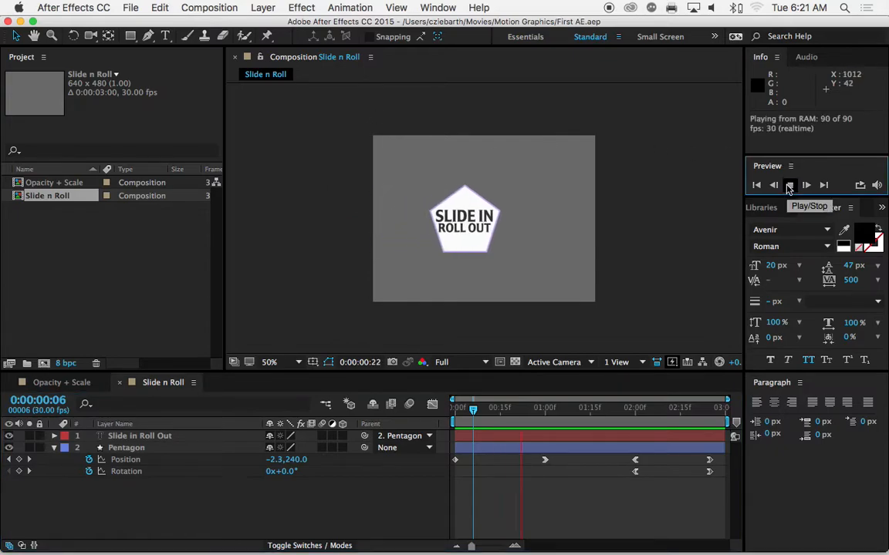
pyautogui.click(274, 363)
pyautogui.click(277, 333)
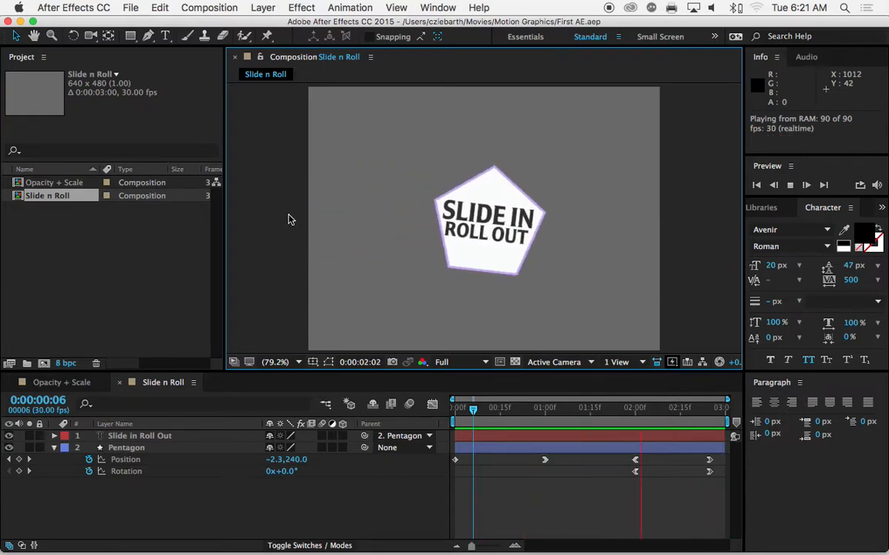
pyautogui.click(790, 186)
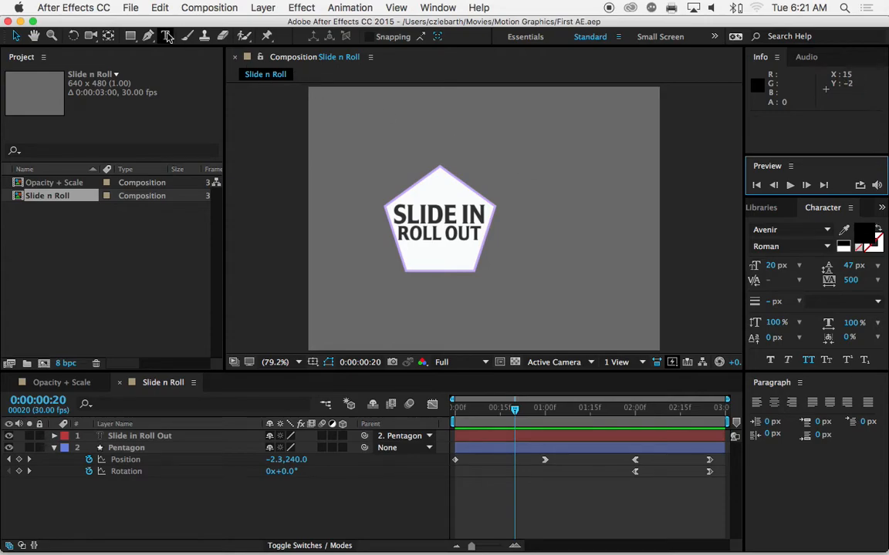
# Add the Slide n Roll composition to the render queue for export.
pyautogui.click(133, 9)
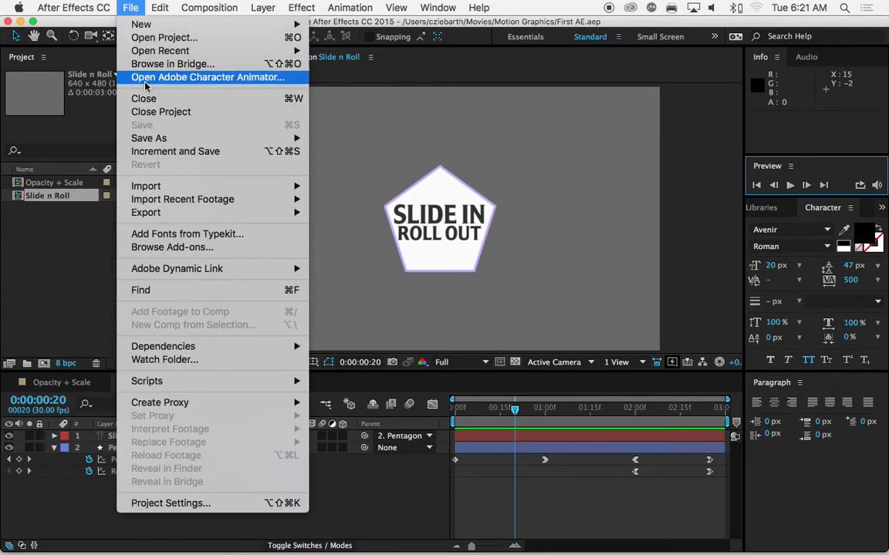
pyautogui.moveTo(166, 212)
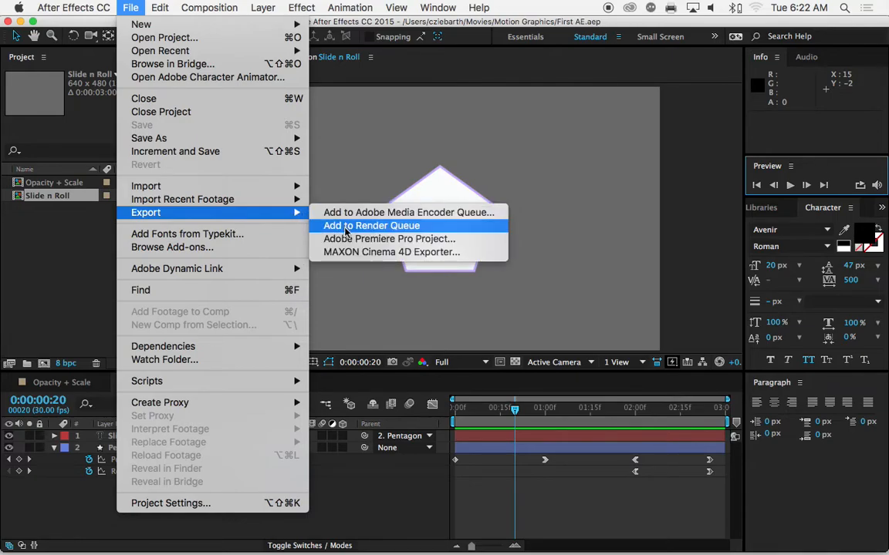
pyautogui.click(320, 225)
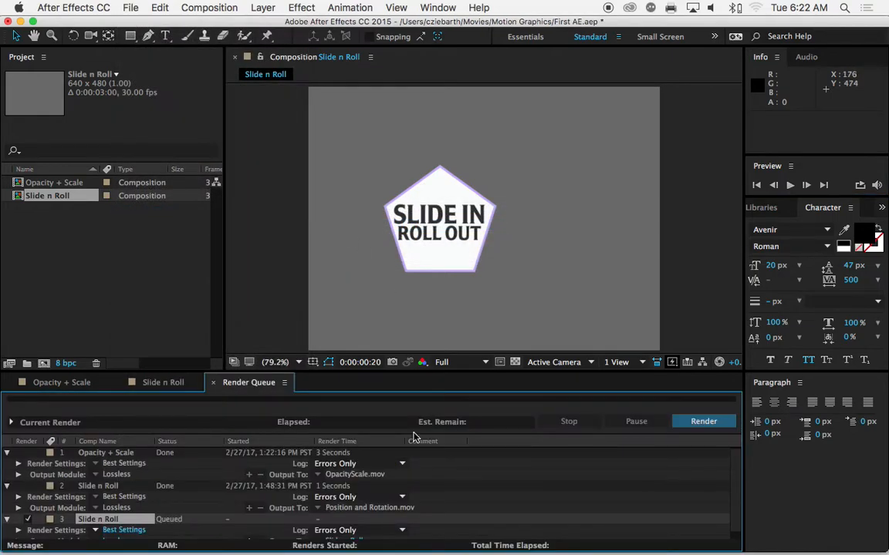
pyautogui.scroll(-1, 425, 476)
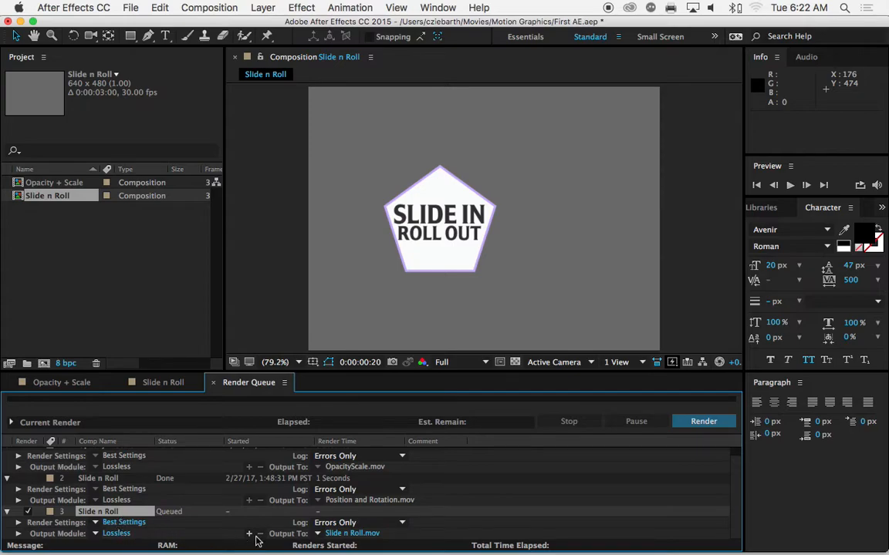
# Set the queued Slide n Roll output to a QuickTime movie named Position and Rotation on the Desktop and render it.
pyautogui.click(341, 534)
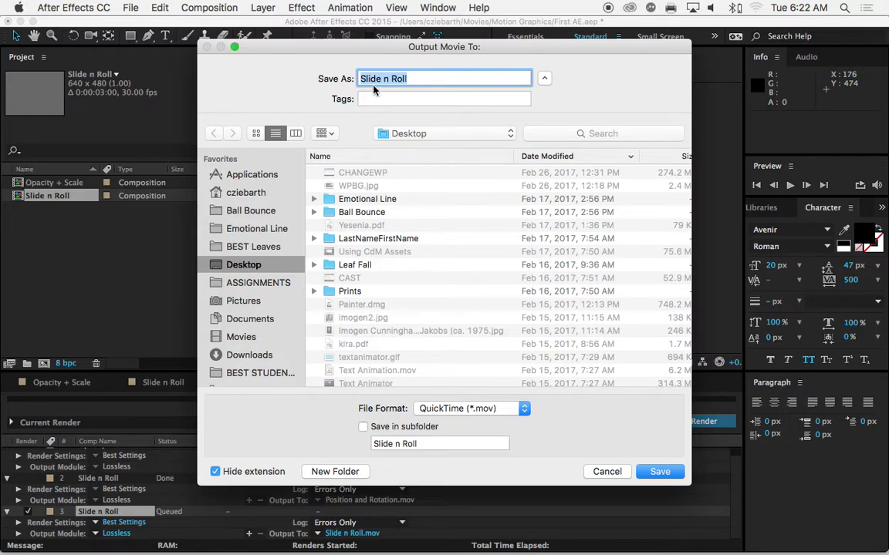
pyautogui.write('Position and R')
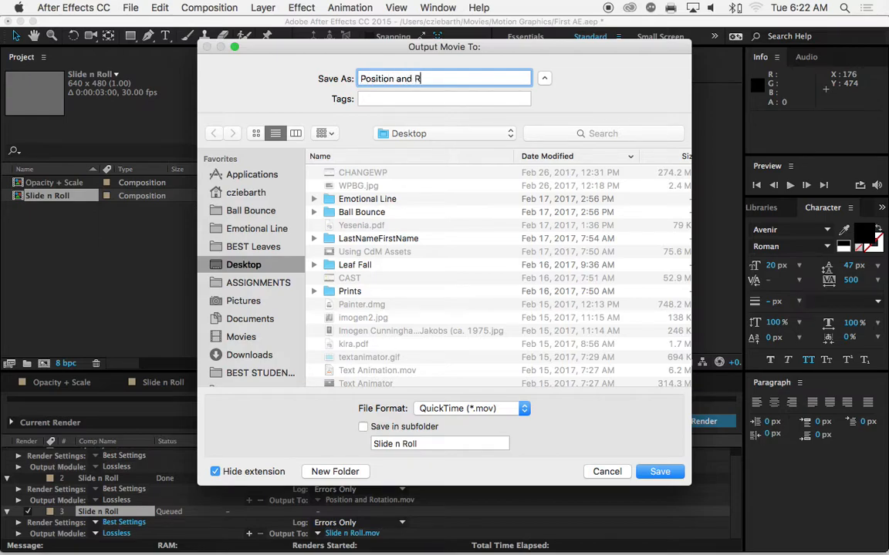
pyautogui.write('otation')
pyautogui.click(660, 473)
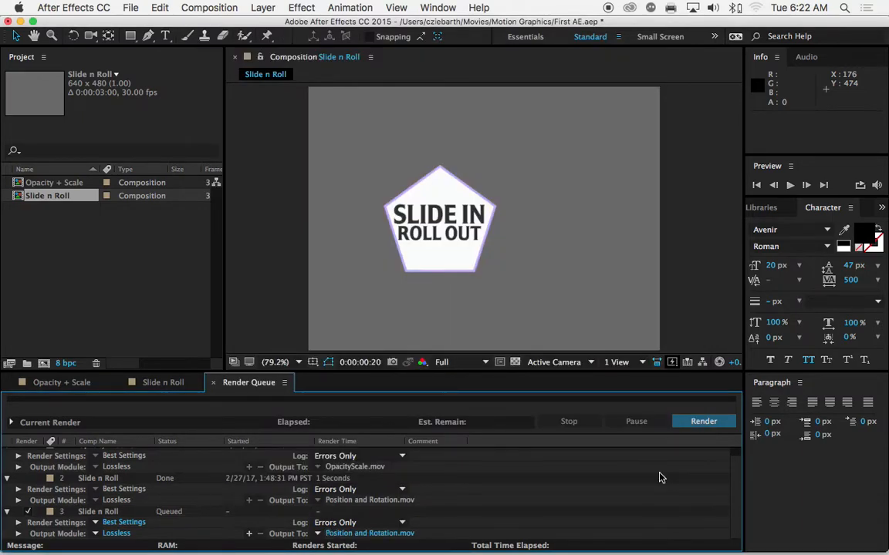
pyautogui.click(700, 431)
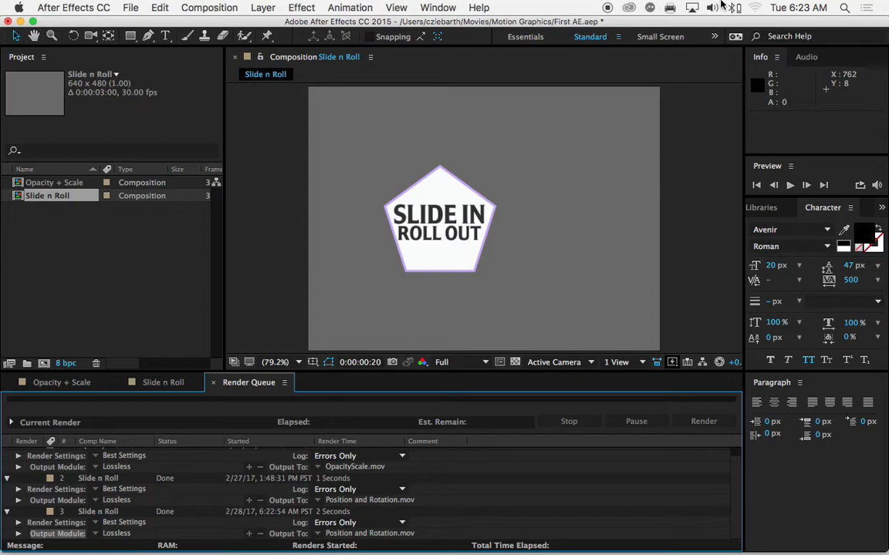
# Switch to Photoshop.
pyautogui.click(440, 178)
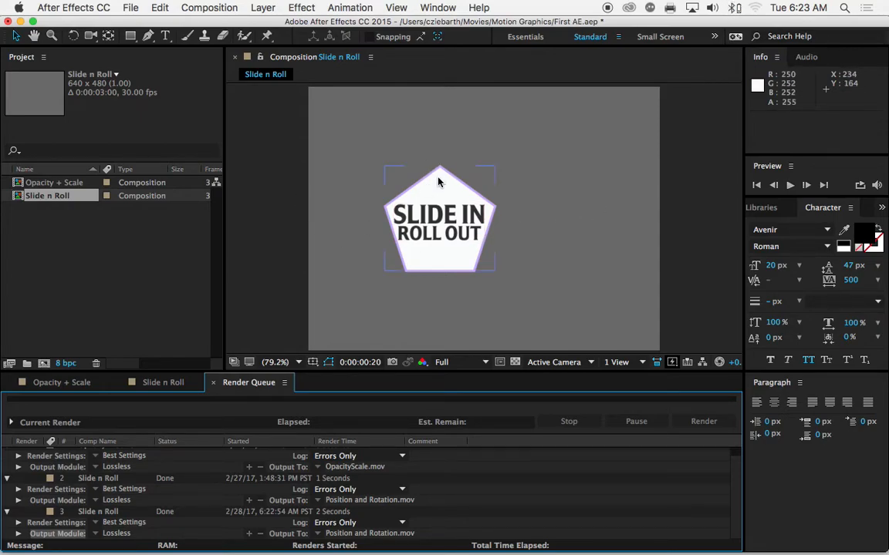
pyautogui.moveTo(322, 543)
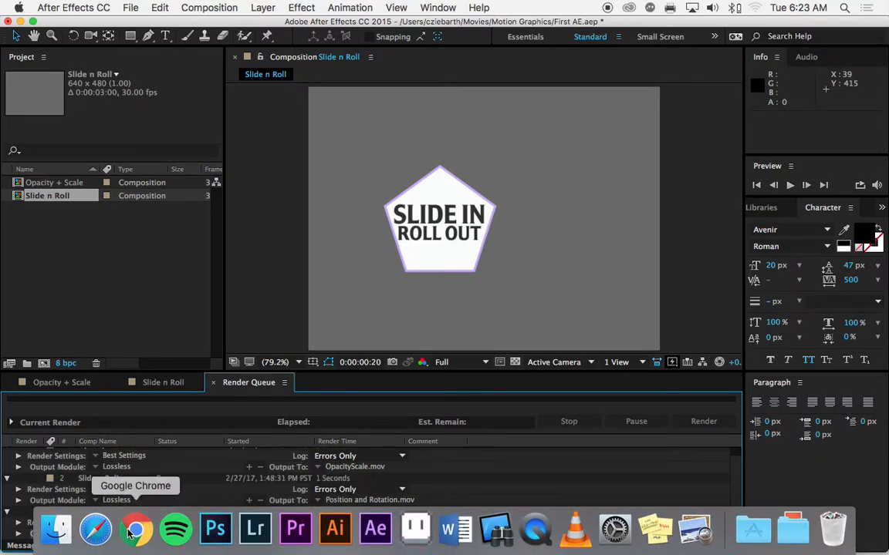
pyautogui.click(229, 536)
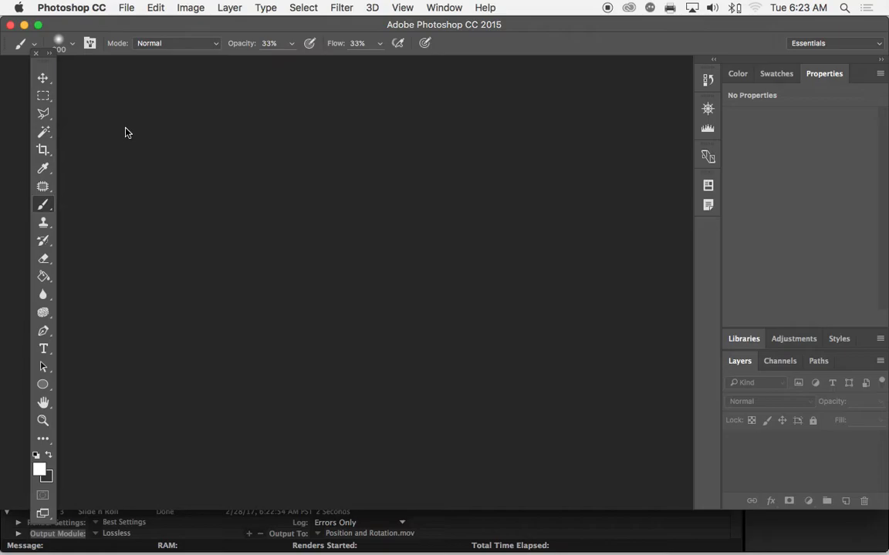
# Import Position and Rotation.mov from the Desktop as video frames to layers, from beginning to end, as a frame animation.
pyautogui.click(126, 9)
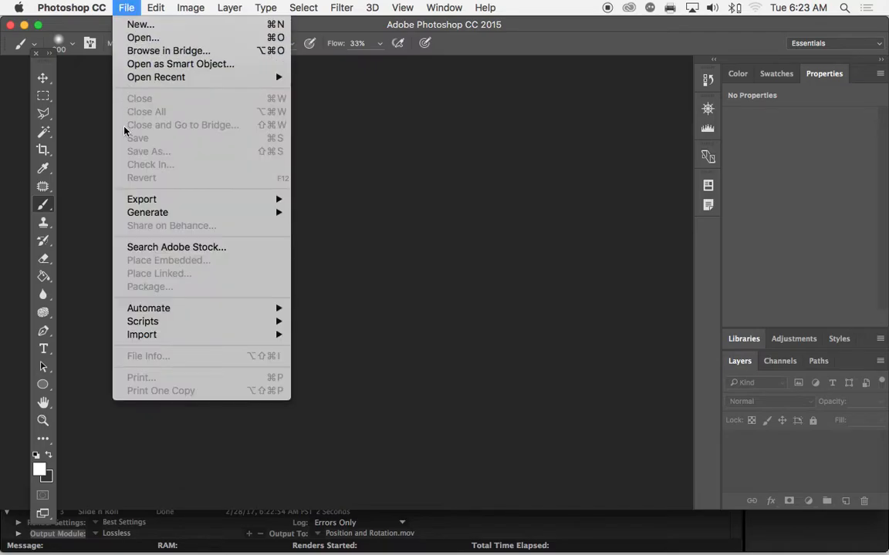
pyautogui.moveTo(157, 337)
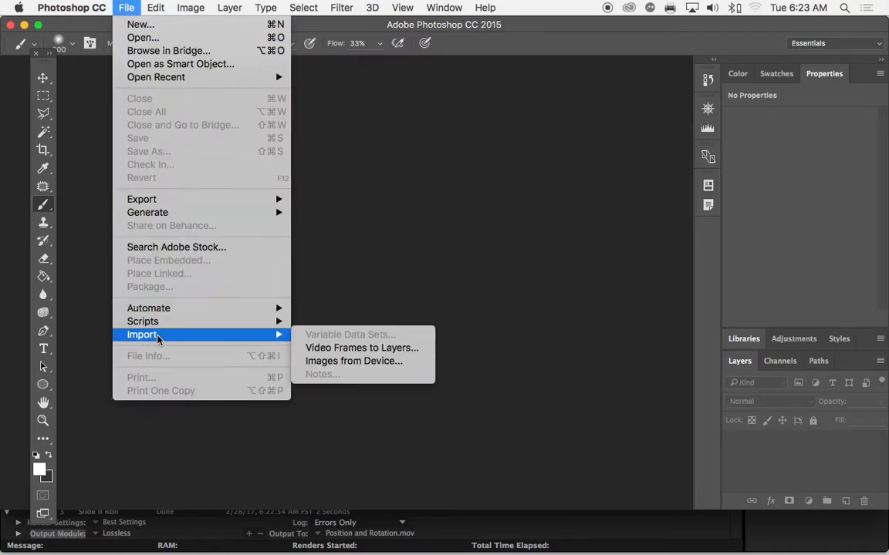
pyautogui.click(356, 352)
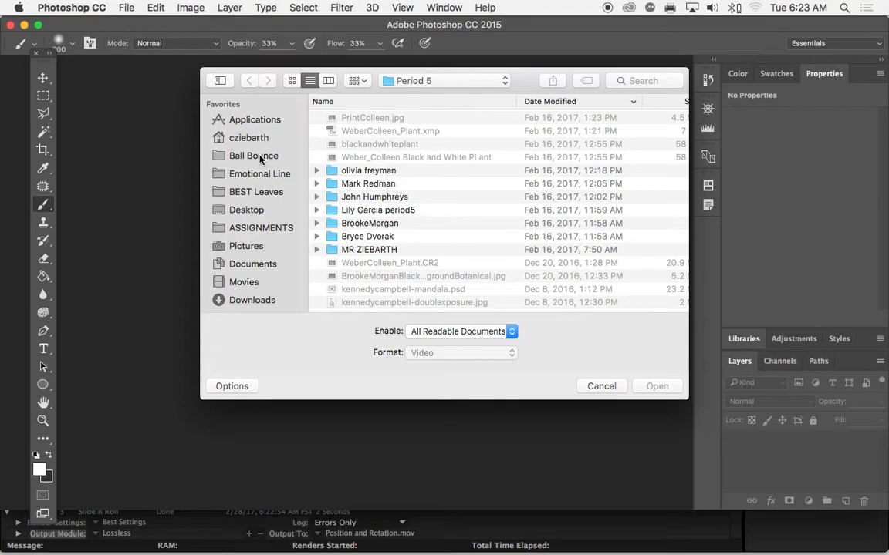
pyautogui.click(248, 209)
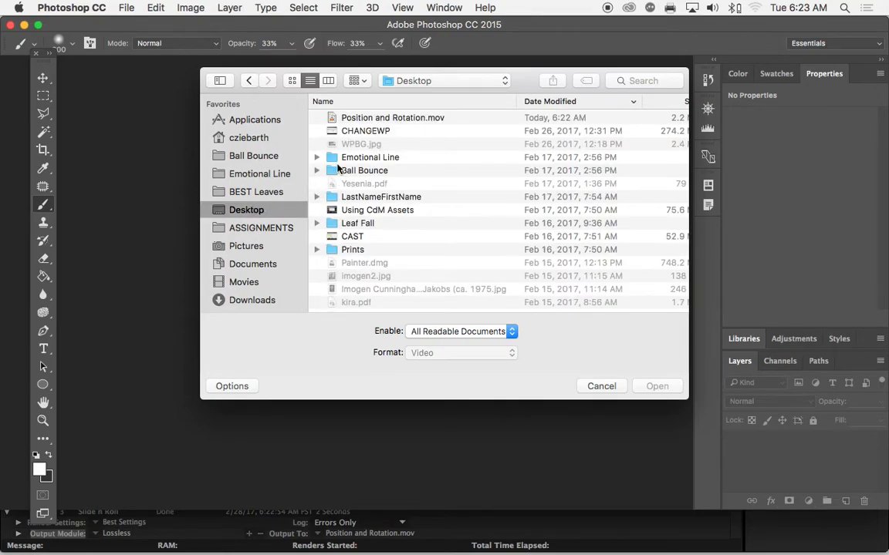
pyautogui.doubleClick(374, 119)
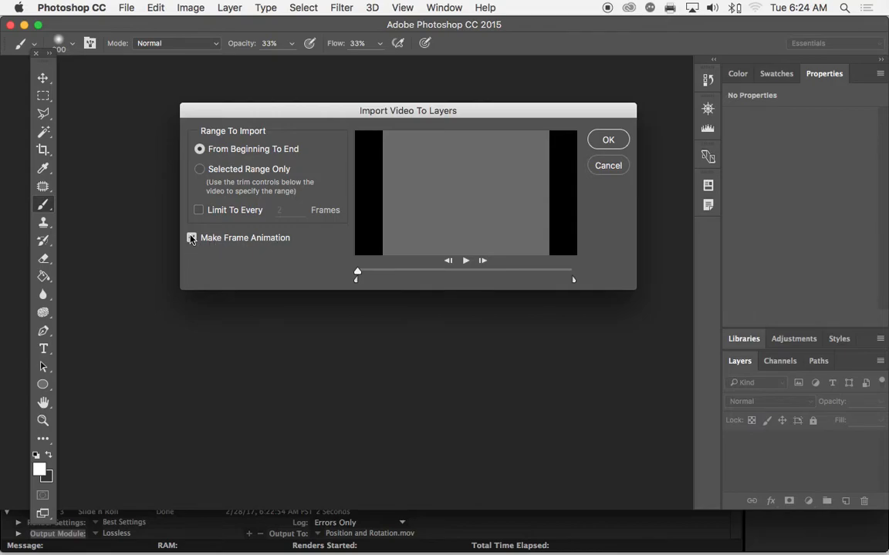
pyautogui.click(605, 141)
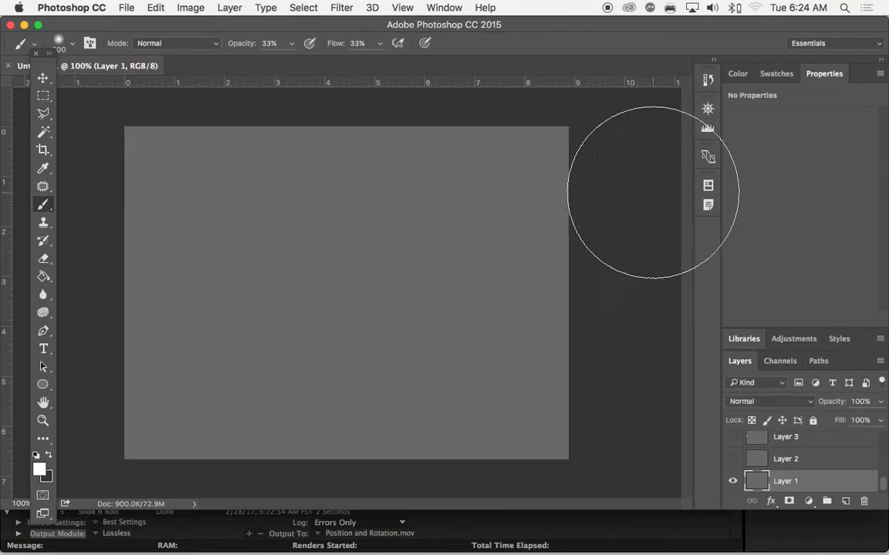
# Enlarge the layer list and look through the imported frame layers from the first to the last.
pyautogui.moveTo(825, 351); pyautogui.dragTo(825, 258)
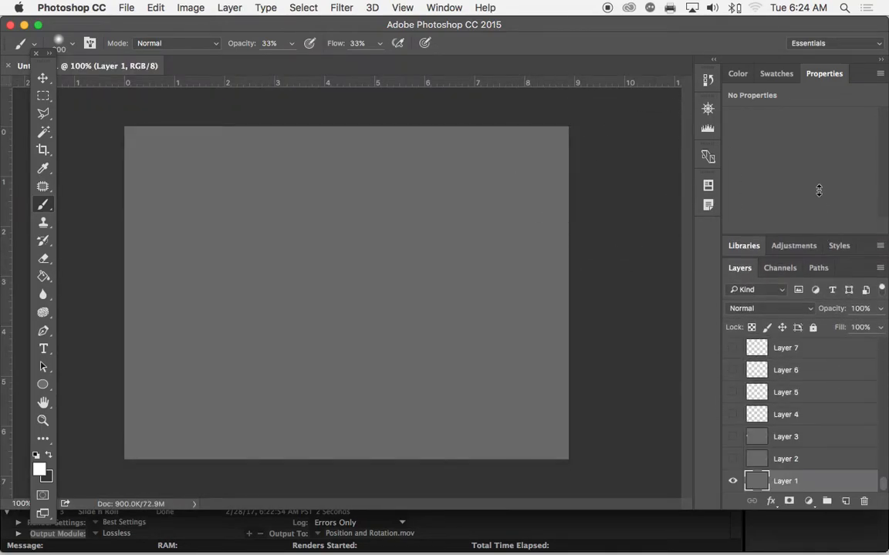
pyautogui.click(803, 457)
pyautogui.scroll(8, 806, 454)
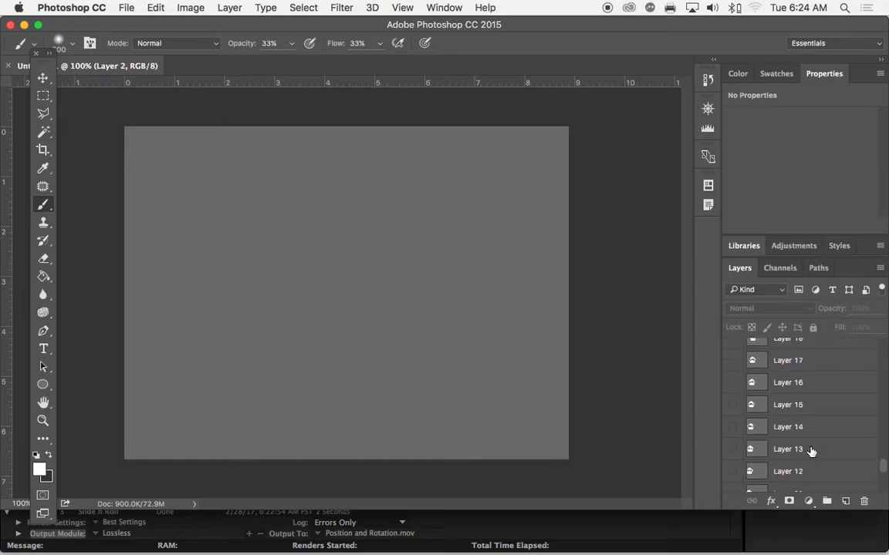
pyautogui.scroll(20, 788, 423)
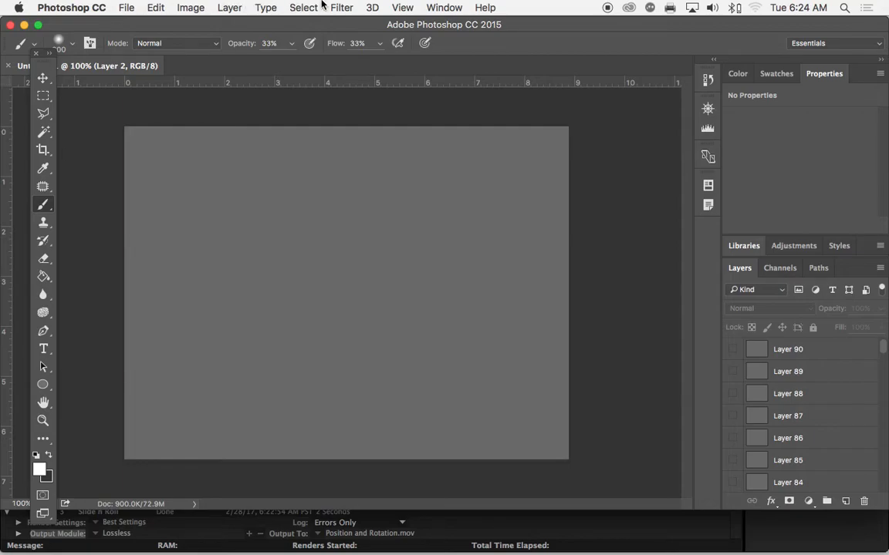
# Show the animation timeline, play the imported frame animation and stop it.
pyautogui.click(440, 7)
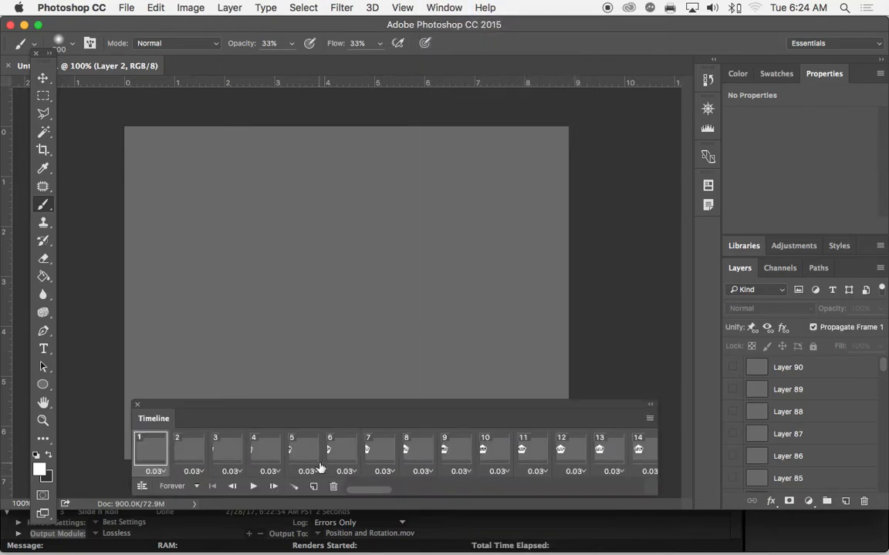
pyautogui.click(253, 487)
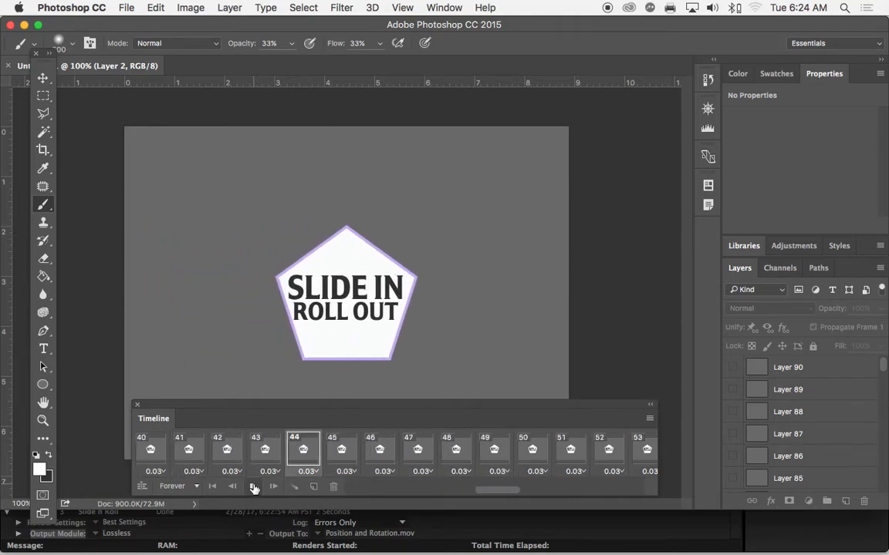
pyautogui.click(255, 488)
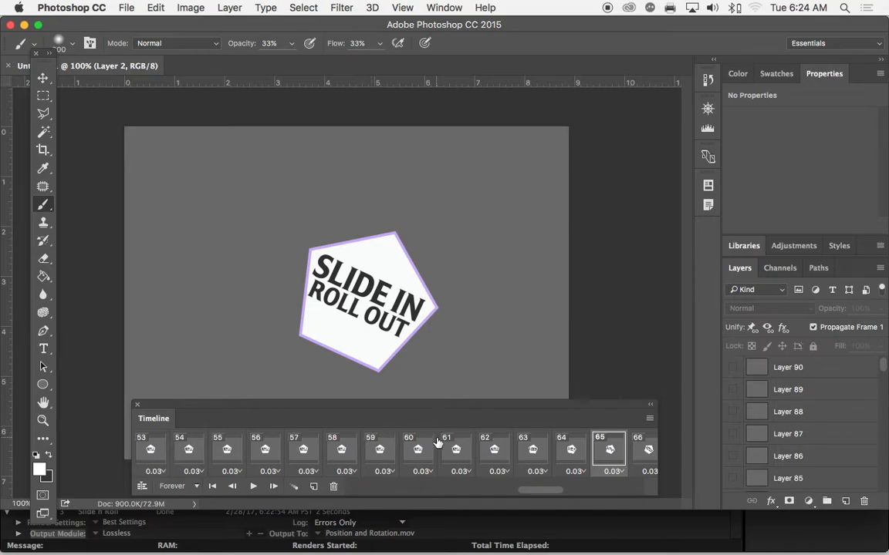
# Open the animation in Save for Web (Legacy) and choose GIF as the export format.
pyautogui.click(127, 9)
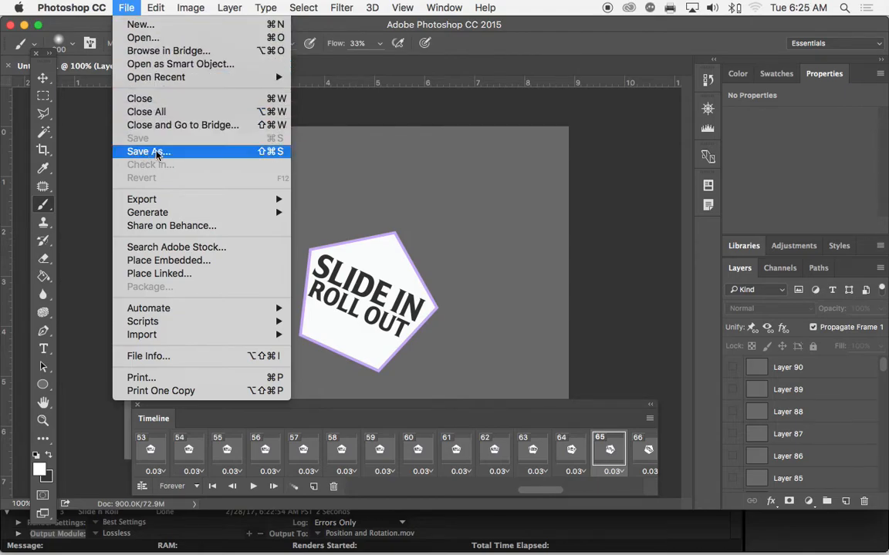
pyautogui.moveTo(160, 202)
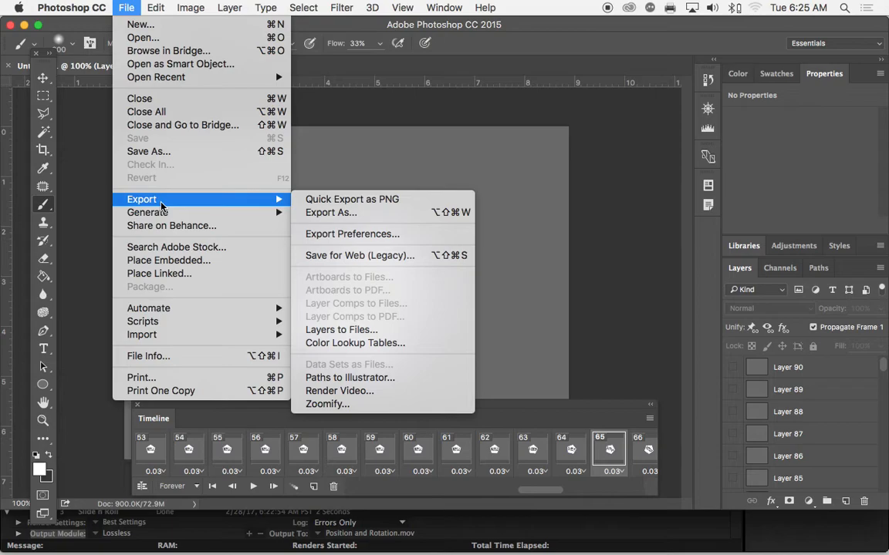
pyautogui.click(376, 256)
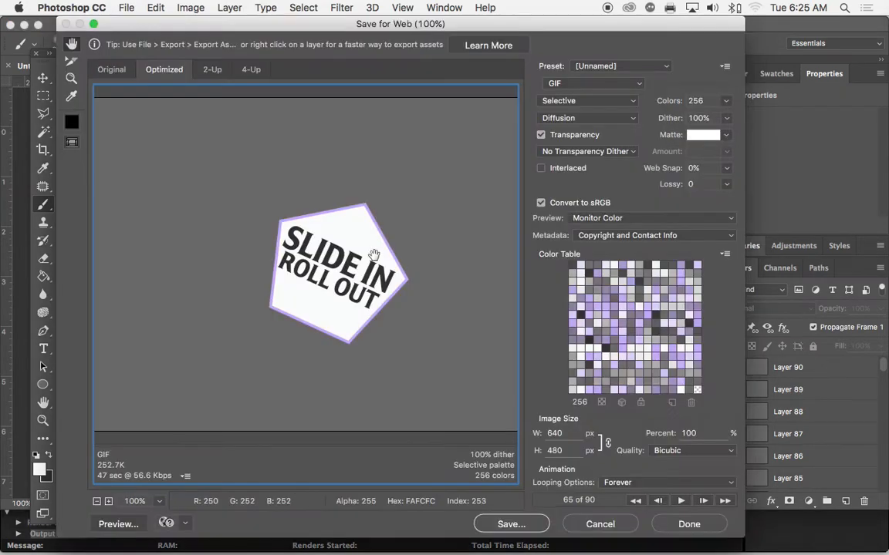
pyautogui.moveTo(206, 28); pyautogui.dragTo(205, 26)
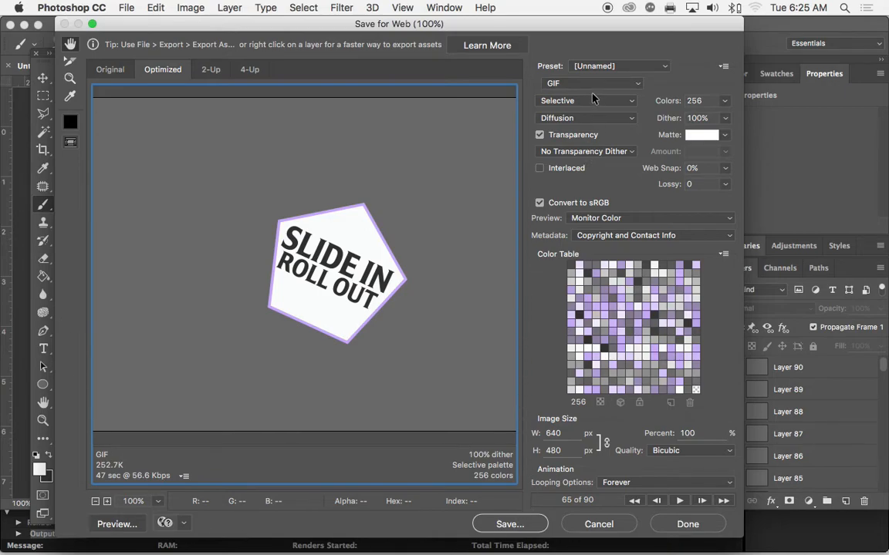
pyautogui.click(568, 85)
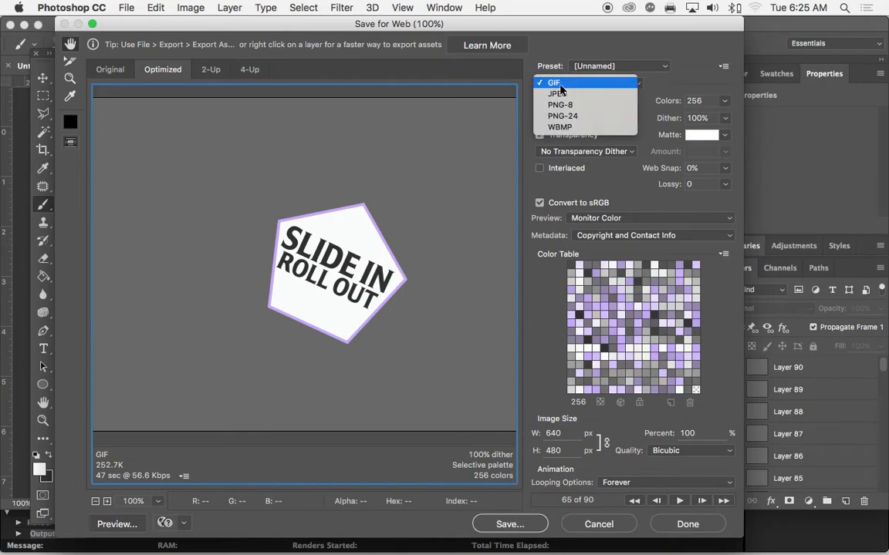
pyautogui.click(554, 82)
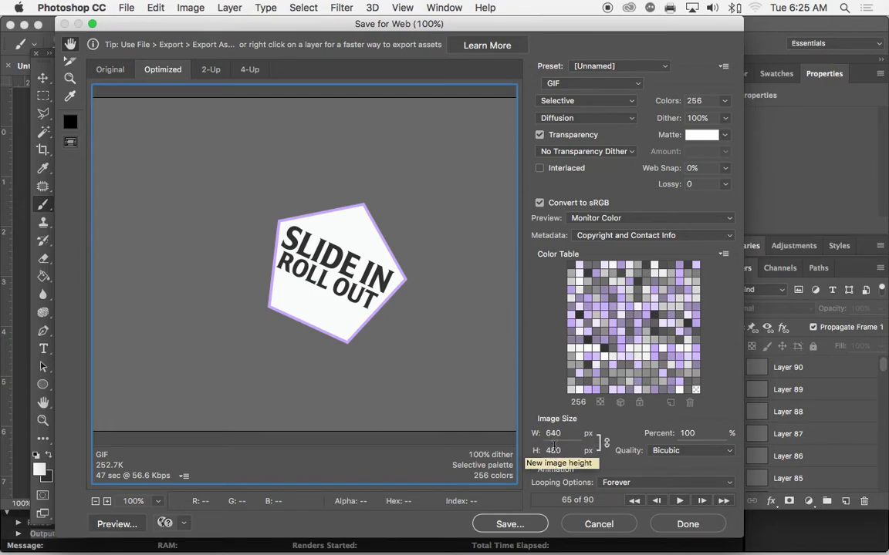
# Save the optimized animation to the Desktop as Position and Rotation.gif.
pyautogui.click(510, 524)
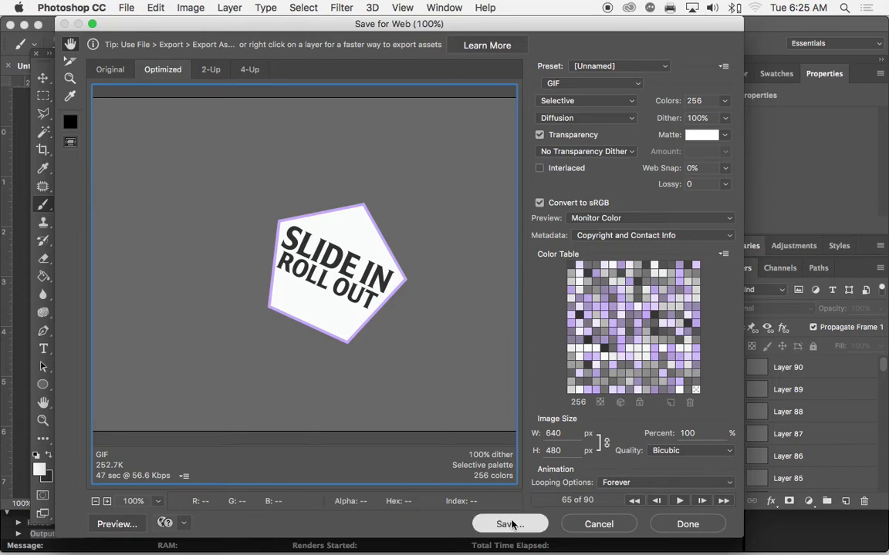
pyautogui.write('Position and Rotation')
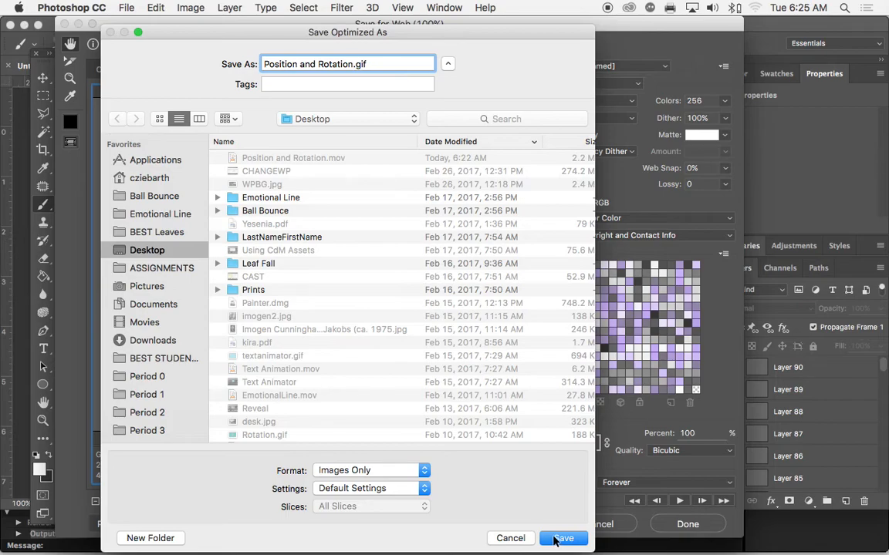
pyautogui.click(554, 539)
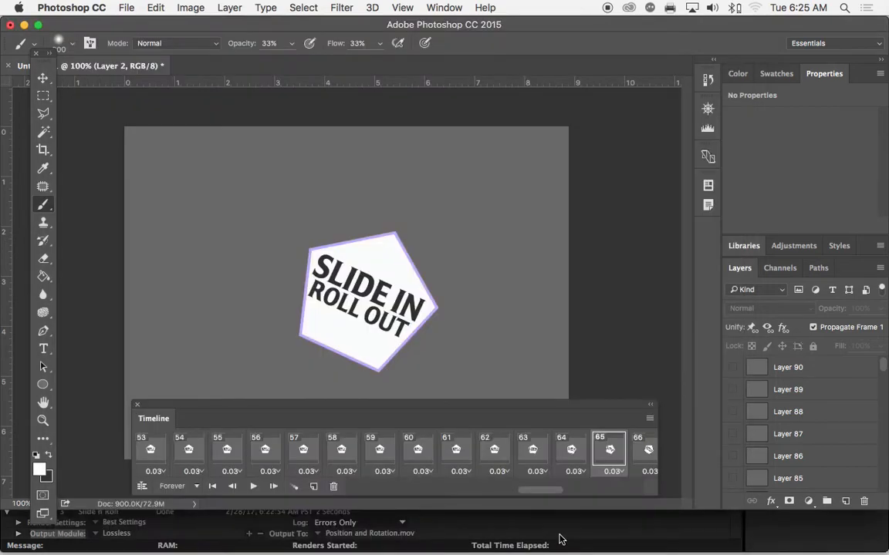
# Switch to Finder, open the Desktop folder and select the exported Position-and-Rotation.gif.
pyautogui.moveTo(255, 533)
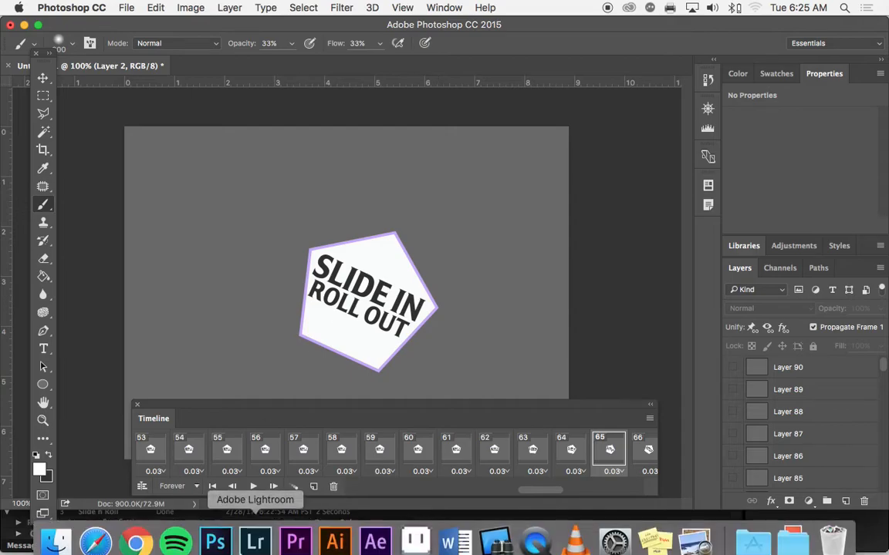
pyautogui.click(57, 533)
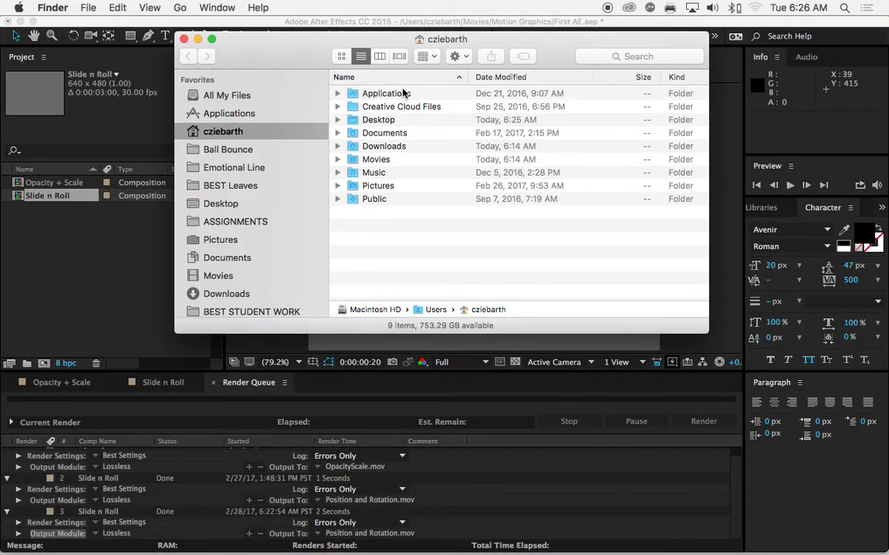
pyautogui.doubleClick(386, 120)
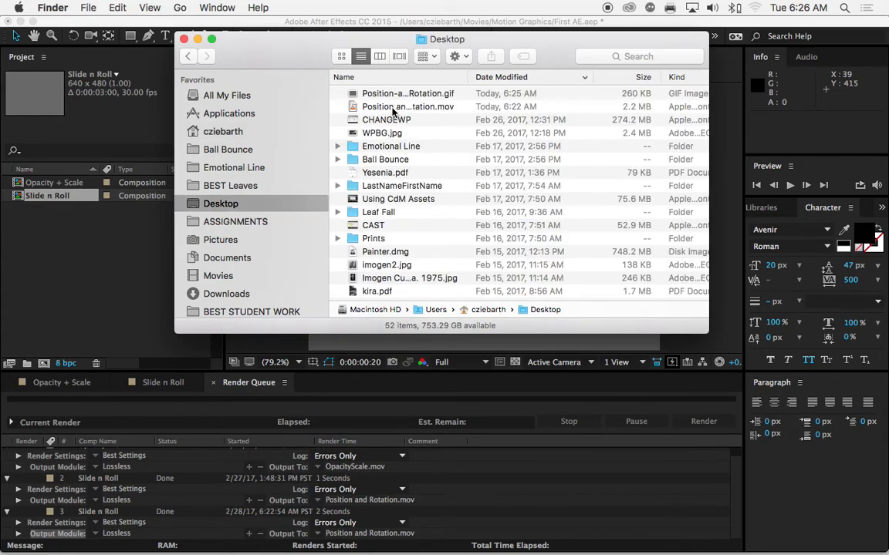
pyautogui.click(396, 94)
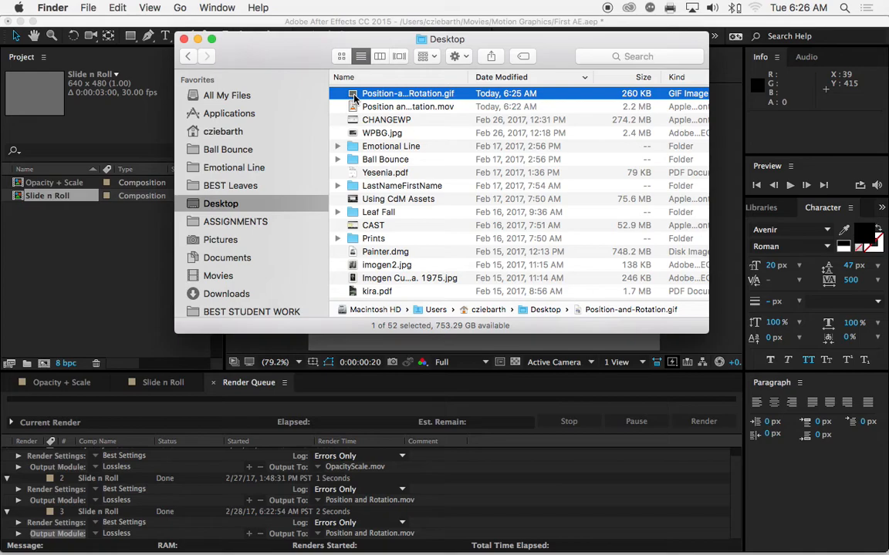
# Open Position-and-Rotation.gif in Preview, look through its frame thumbnails and close it.
pyautogui.doubleClick(355, 94)
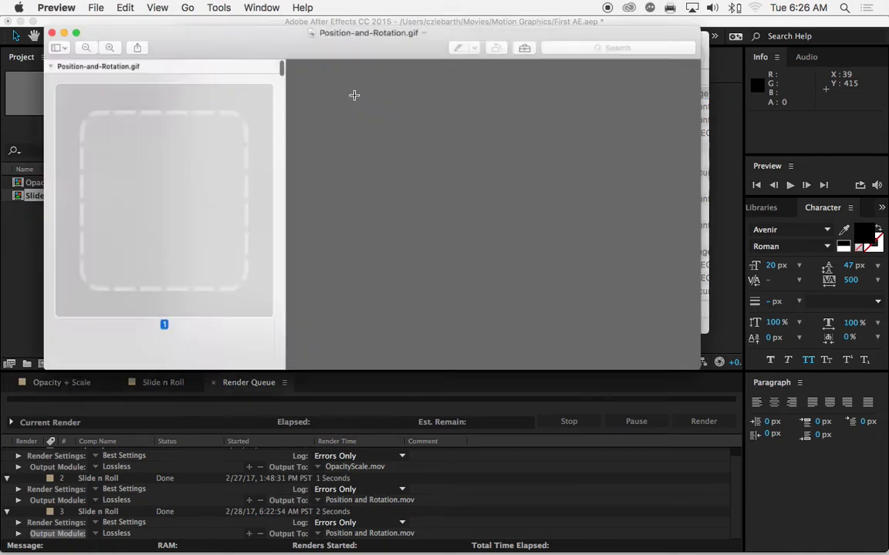
pyautogui.moveTo(278, 69); pyautogui.dragTo(279, 196)
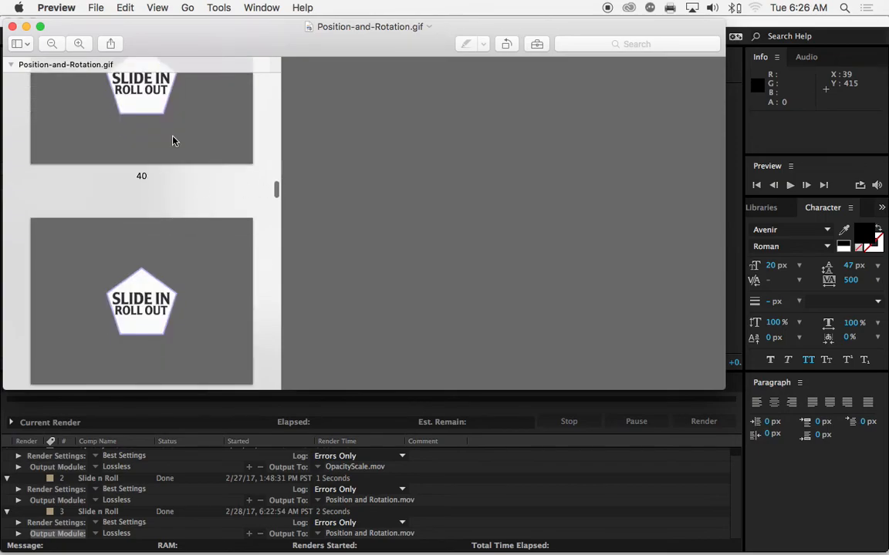
pyautogui.click(12, 26)
# Open Position-and-Rotation.gif from the Desktop folder in Safari to play the animation.
pyautogui.moveTo(353, 98); pyautogui.dragTo(101, 544)
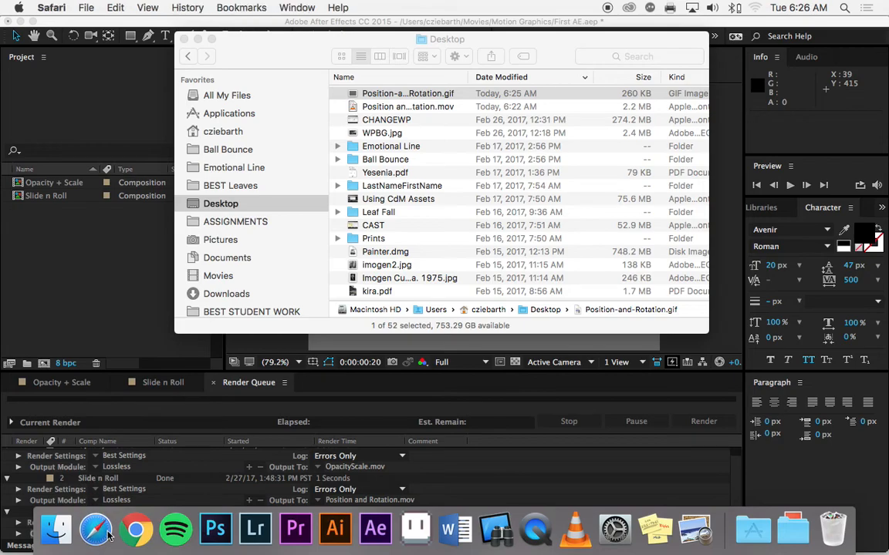